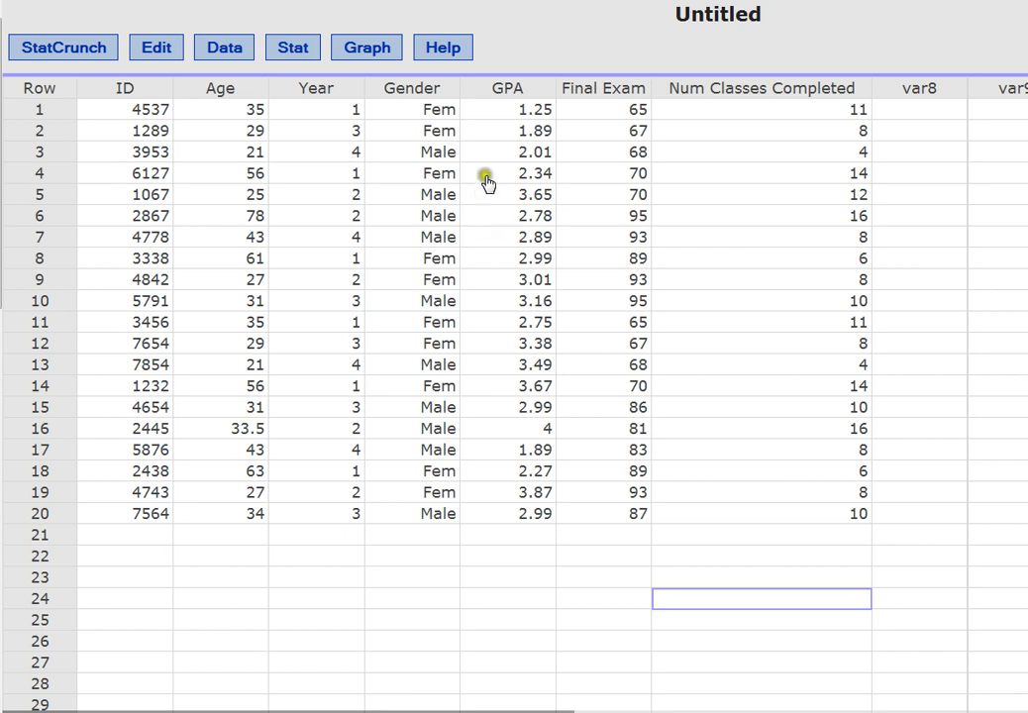
Step: Open the Summary Stats dialog for columns from the Stat menu
{"action": "left_click", "coordinate": [296, 54]}
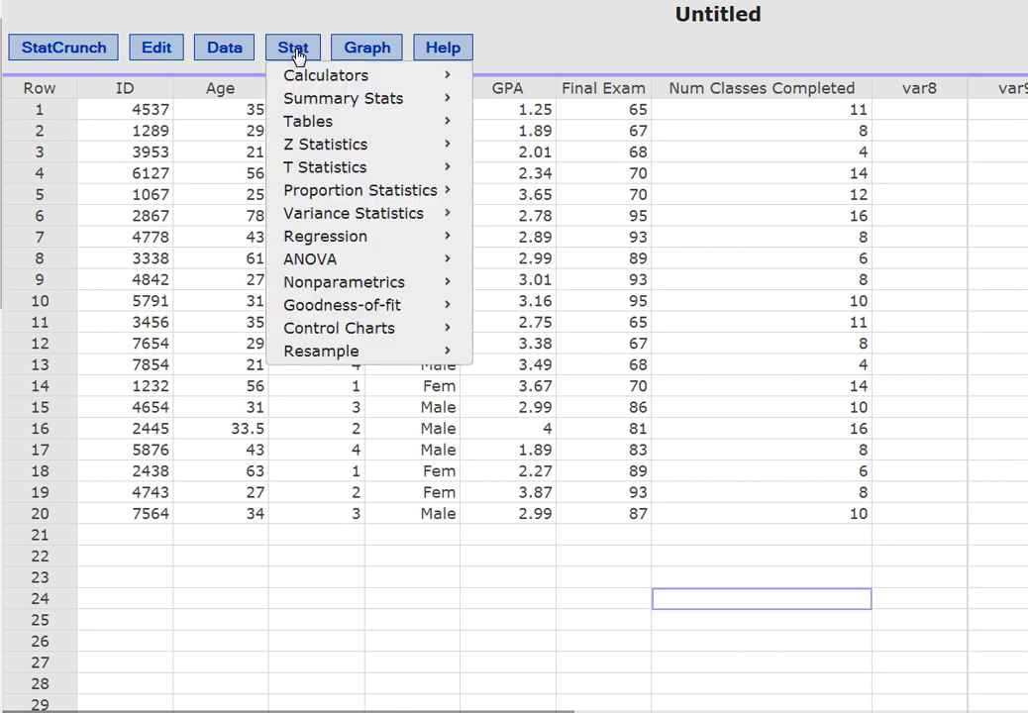
{"action": "mouse_move", "coordinate": [381, 112]}
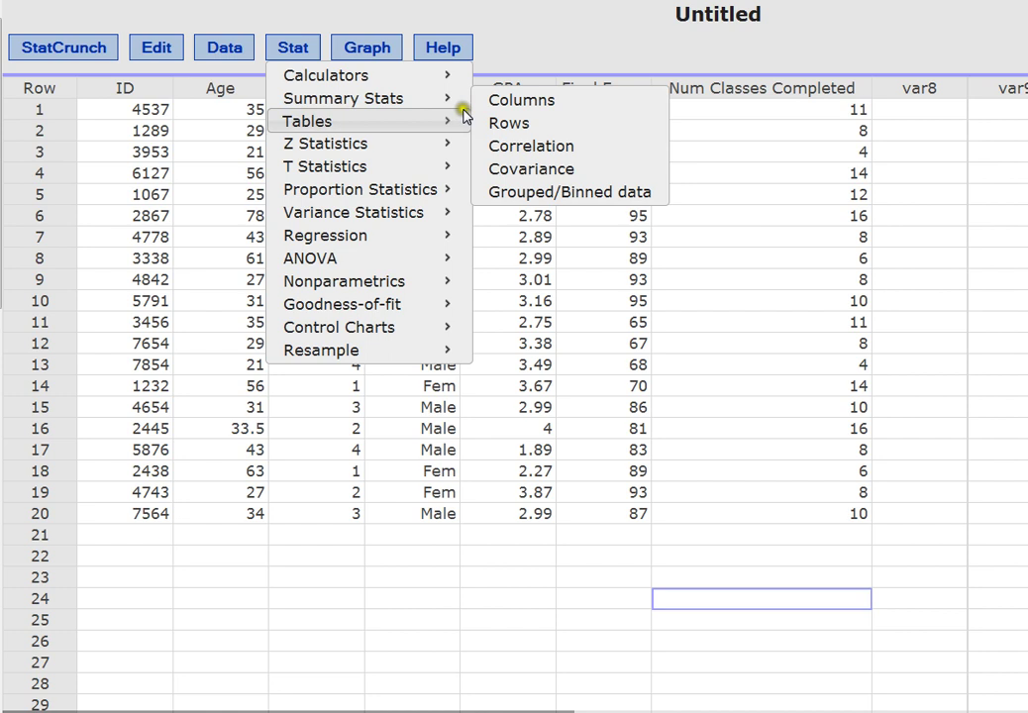
{"action": "left_click", "coordinate": [595, 110]}
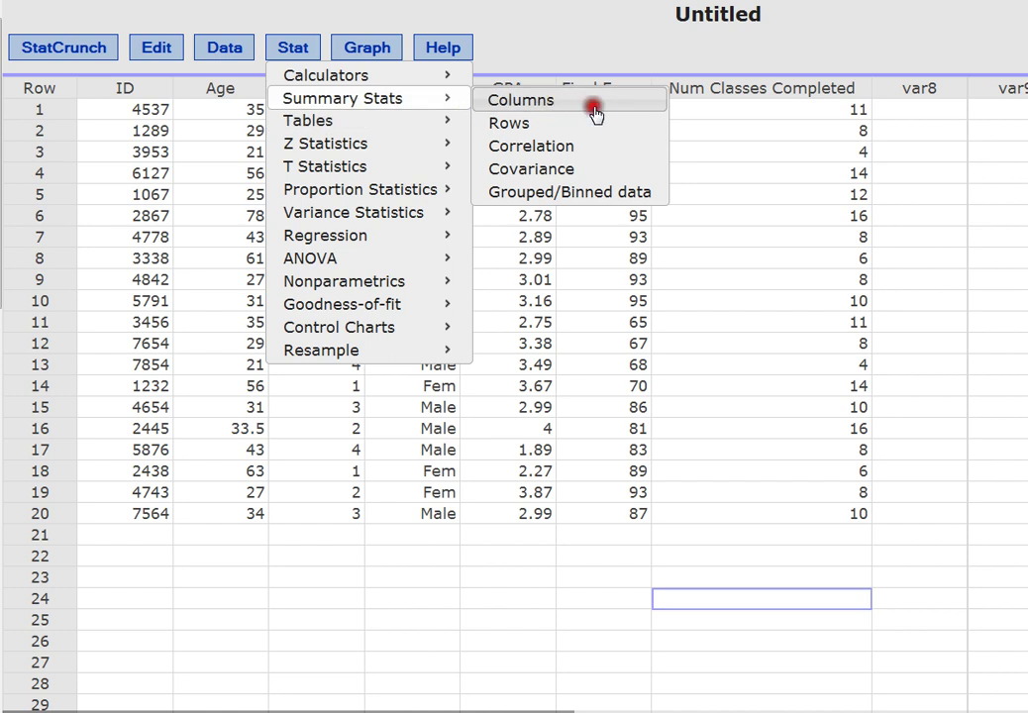
Step: Choose GPA as the column and leave Mean as the only requested statistic
{"action": "left_click_drag", "start_coordinate": [513, 45], "coordinate": [268, 19]}
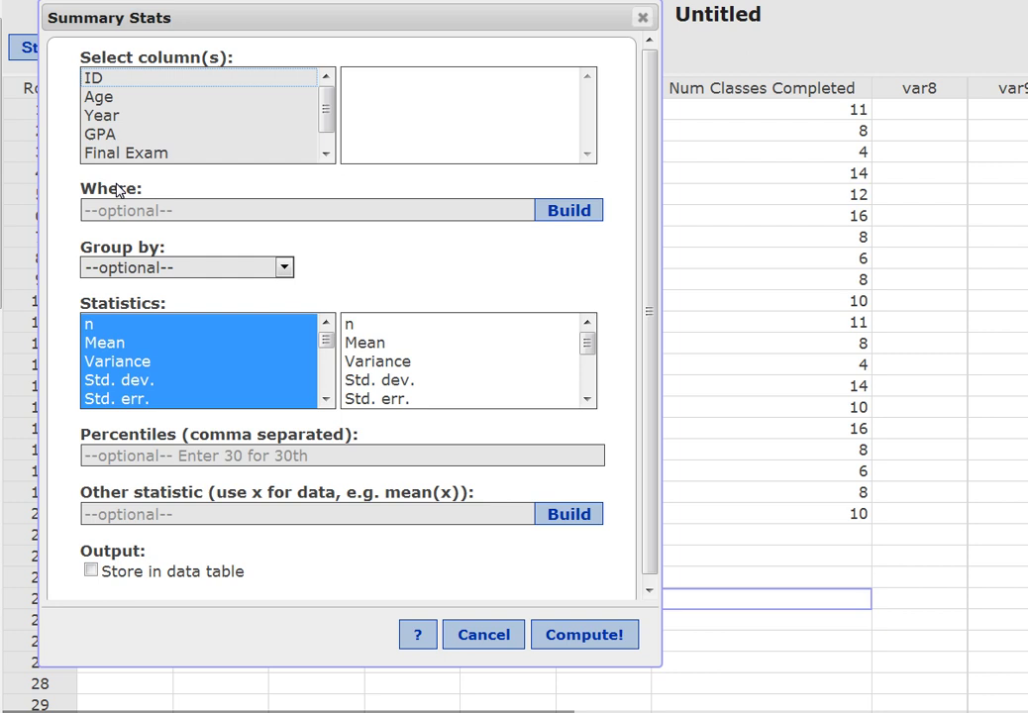
{"action": "left_click", "coordinate": [99, 134]}
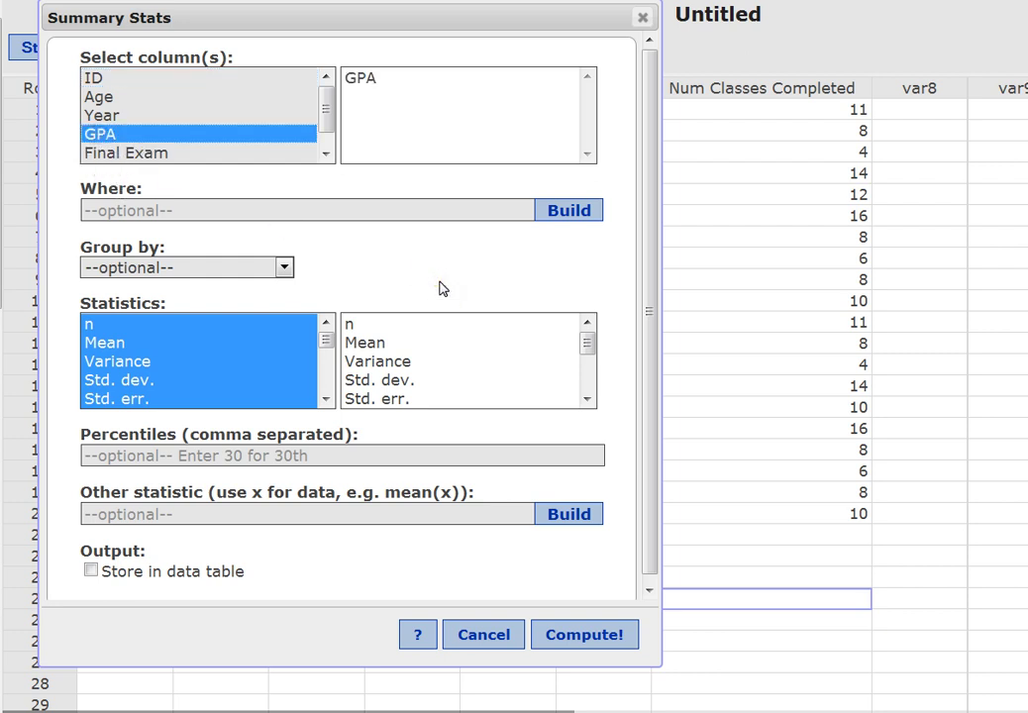
{"action": "left_click", "coordinate": [369, 91]}
{"action": "left_click", "coordinate": [361, 92]}
{"action": "left_click", "coordinate": [367, 323]}
{"action": "left_click", "coordinate": [401, 348]}
{"action": "mouse_move", "coordinate": [325, 338]}
{"action": "left_mouse_down"}
{"action": "mouse_move", "coordinate": [326, 392]}
{"action": "mouse_move", "coordinate": [328, 339]}
{"action": "left_mouse_up"}
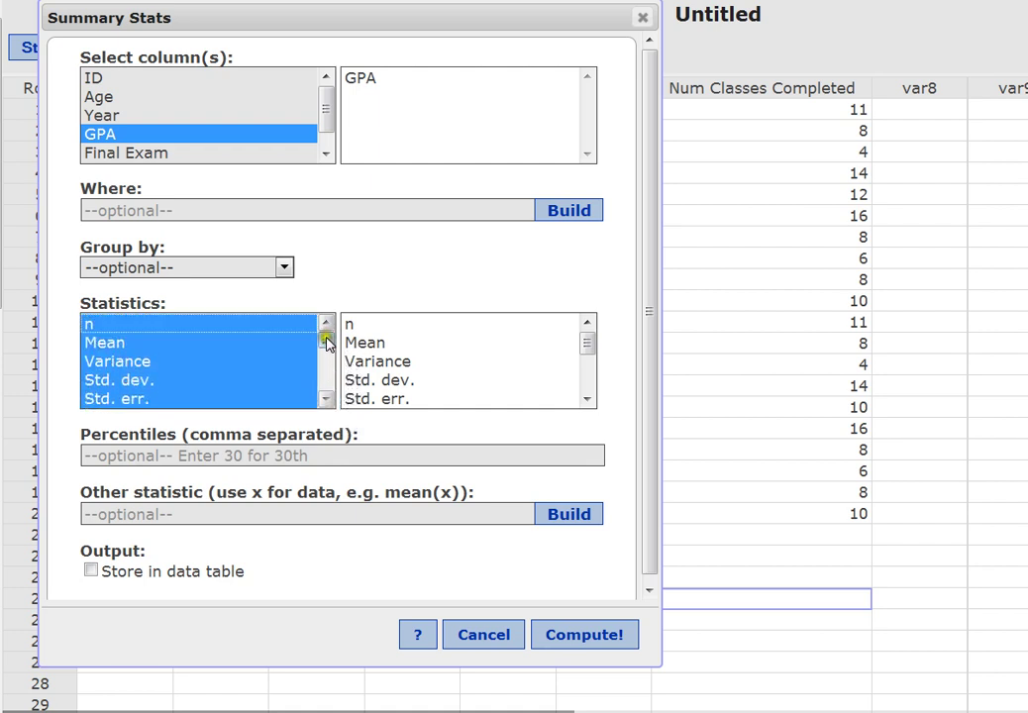
{"action": "left_click", "coordinate": [141, 458]}
{"action": "left_click", "coordinate": [112, 344]}
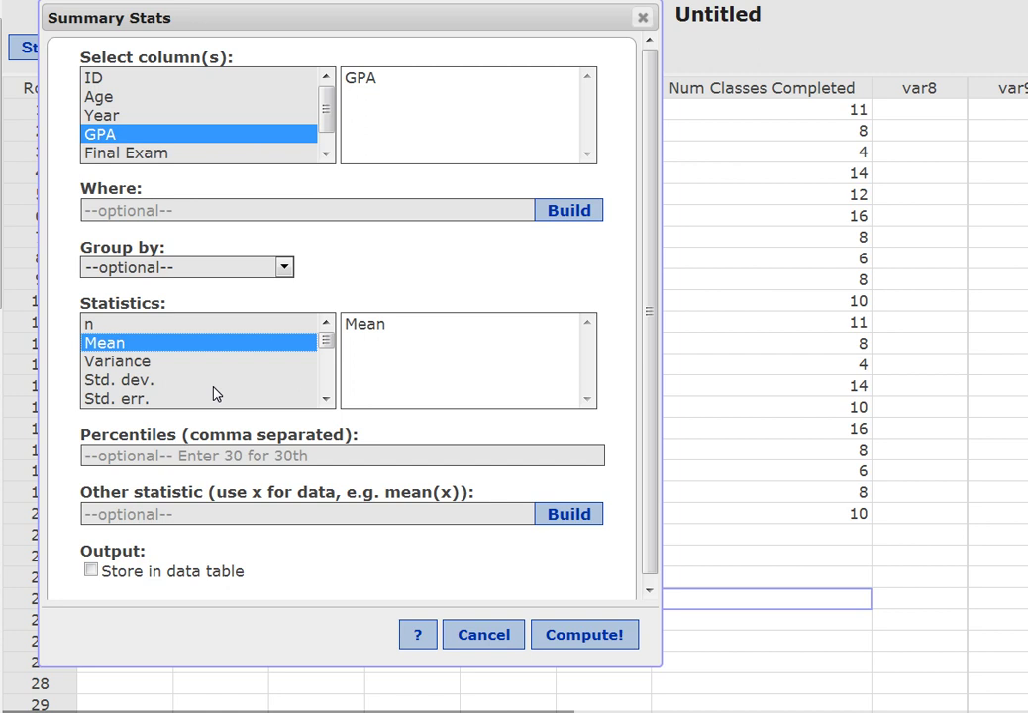
Step: Add n, Variance and Std. dev. to the requested statistics
{"action": "left_click", "coordinate": [89, 326], "text": "ctrl"}
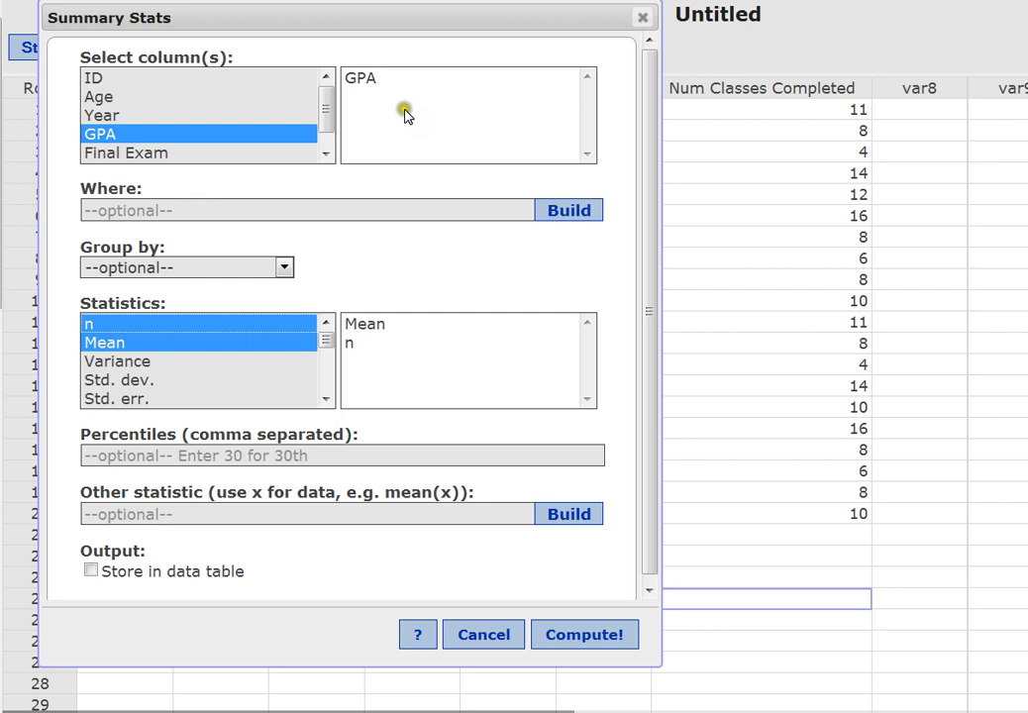
{"action": "left_click", "coordinate": [87, 342]}
{"action": "left_click", "coordinate": [363, 343]}
{"action": "left_click", "coordinate": [377, 329]}
{"action": "left_click", "coordinate": [132, 365]}
{"action": "left_click_drag", "start_coordinate": [131, 365], "coordinate": [386, 363]}
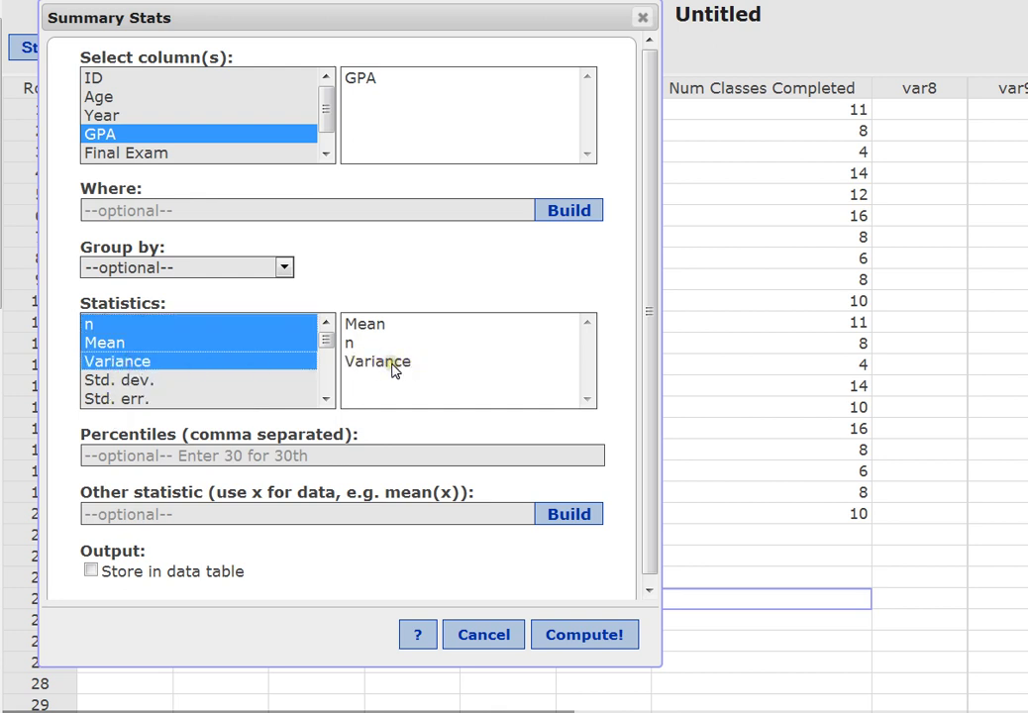
{"action": "left_click", "coordinate": [138, 382]}
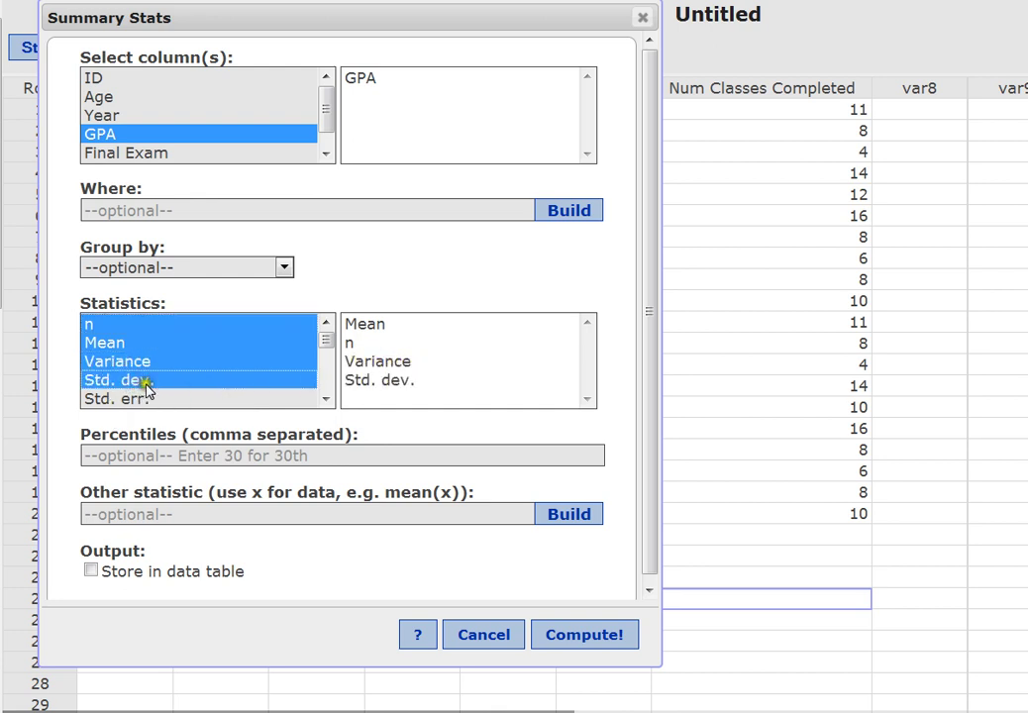
{"action": "left_click", "coordinate": [326, 399]}
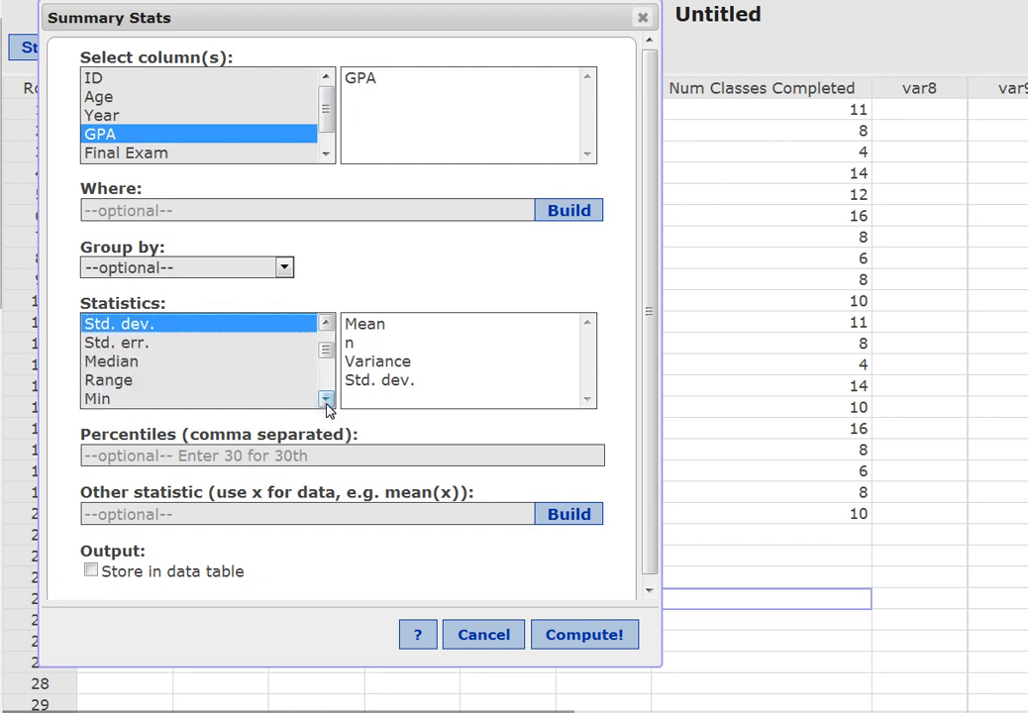
Step: Add Median, Range, Min and Max to the requested statistics
{"action": "left_click", "coordinate": [134, 360]}
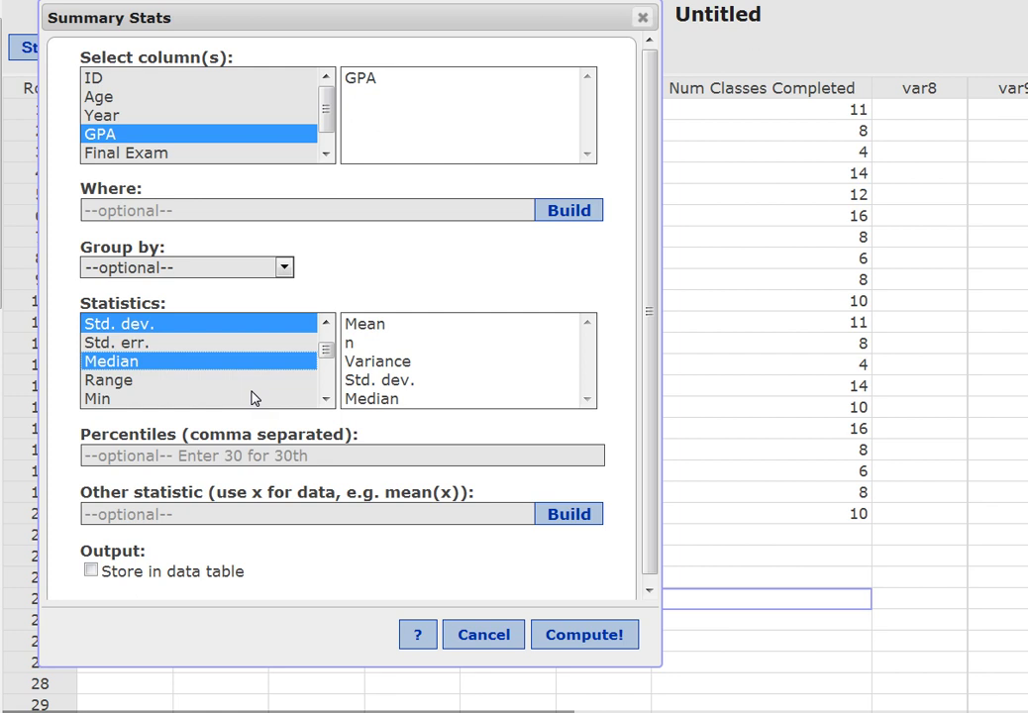
{"action": "left_click", "coordinate": [119, 384]}
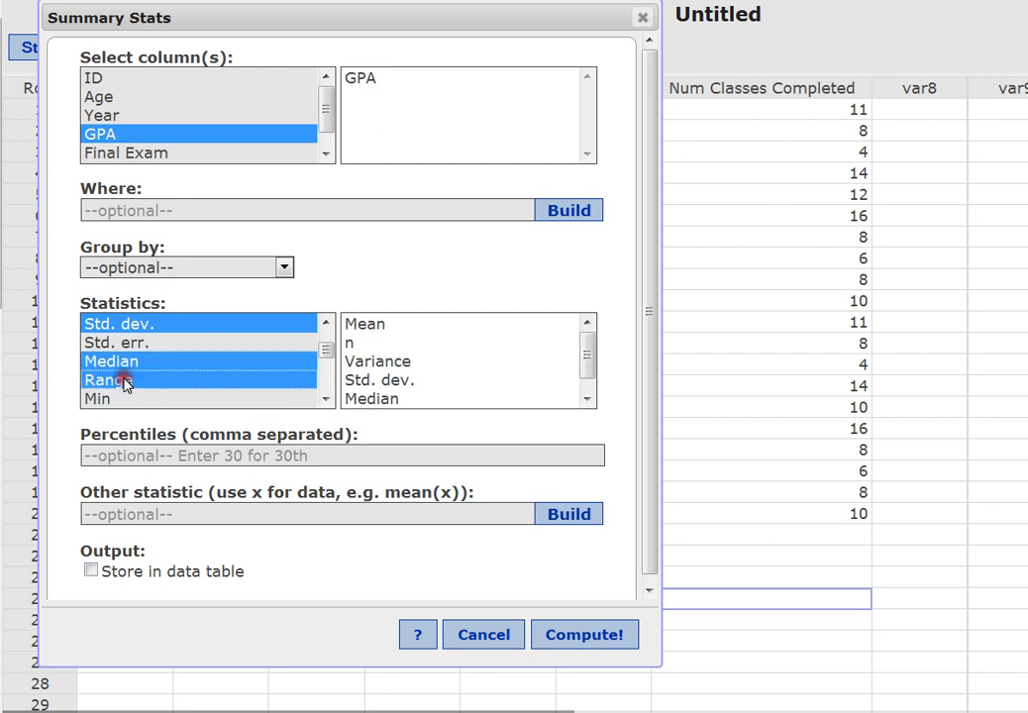
{"action": "left_click", "coordinate": [103, 396]}
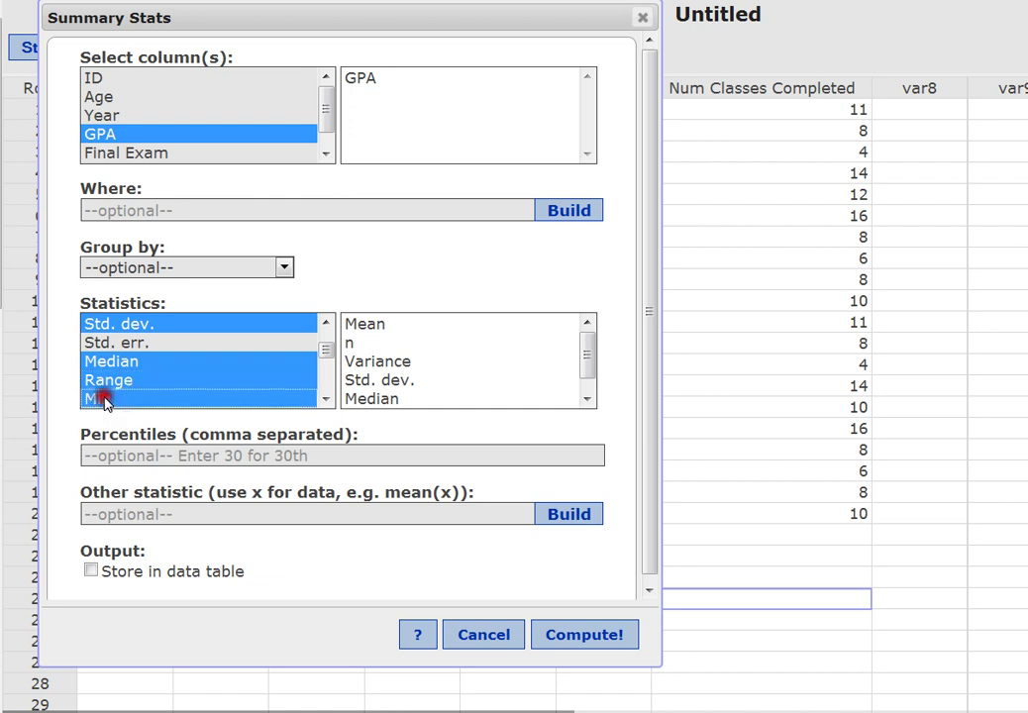
{"action": "left_click", "coordinate": [325, 399]}
{"action": "left_click", "coordinate": [324, 401]}
{"action": "left_click", "coordinate": [100, 361]}
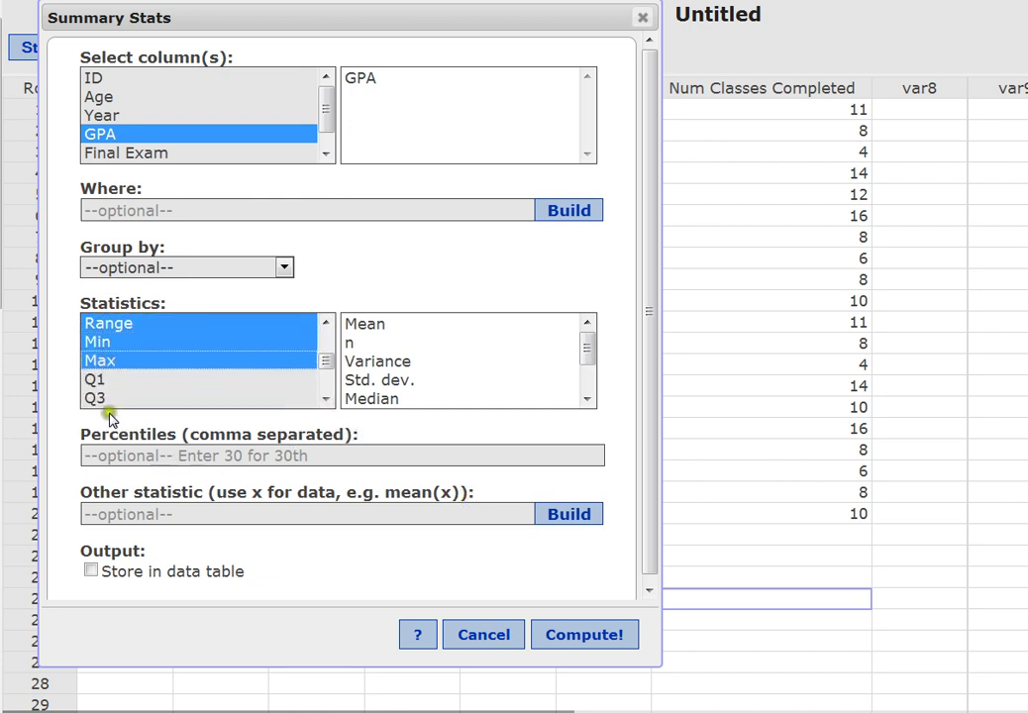
{"action": "left_click", "coordinate": [112, 385]}
{"action": "mouse_move", "coordinate": [589, 347]}
{"action": "left_mouse_down"}
{"action": "mouse_move", "coordinate": [590, 381]}
{"action": "mouse_move", "coordinate": [591, 343]}
{"action": "left_mouse_up"}
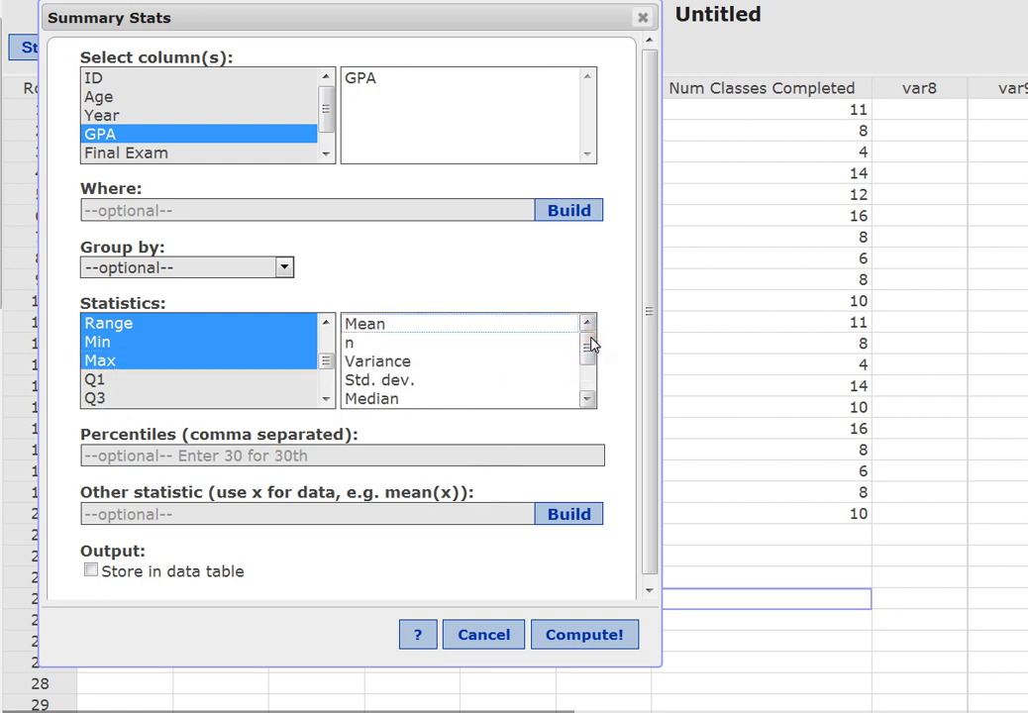
Step: Enter 10, 90 in the Percentiles field
{"action": "left_click", "coordinate": [112, 455]}
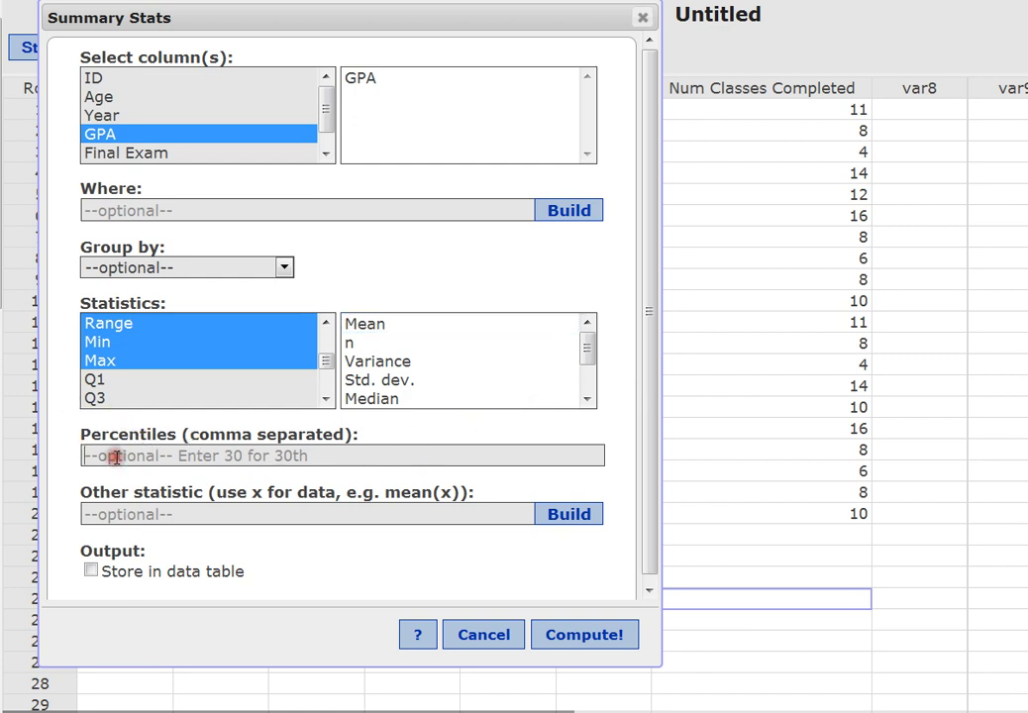
{"action": "type", "text": "10,"}
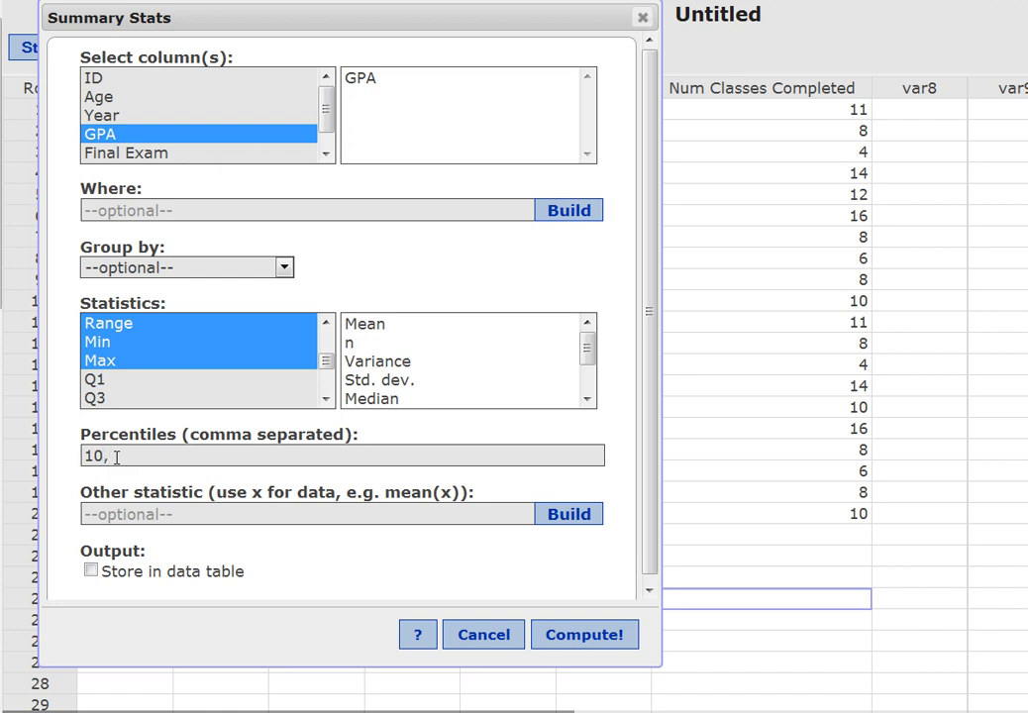
{"action": "type", "text": " 90"}
Step: Compute the GPA summary table (mean 2.8635, n 20, median 2.99) and move the results up
{"action": "left_click", "coordinate": [581, 637]}
{"action": "left_click_drag", "start_coordinate": [484, 592], "coordinate": [525, 160]}
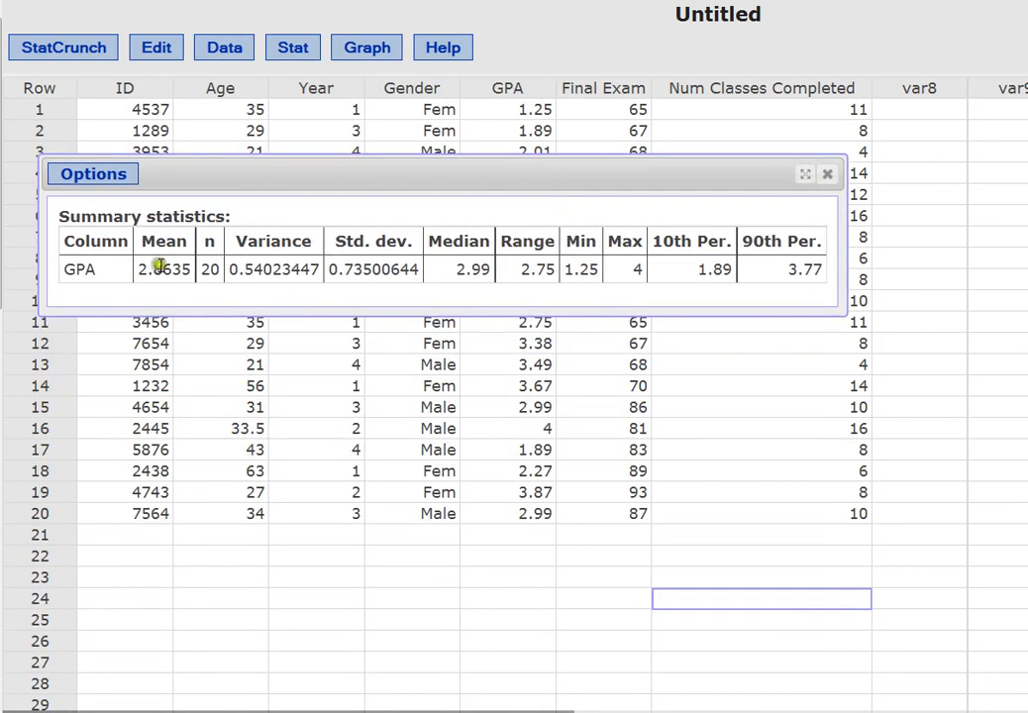